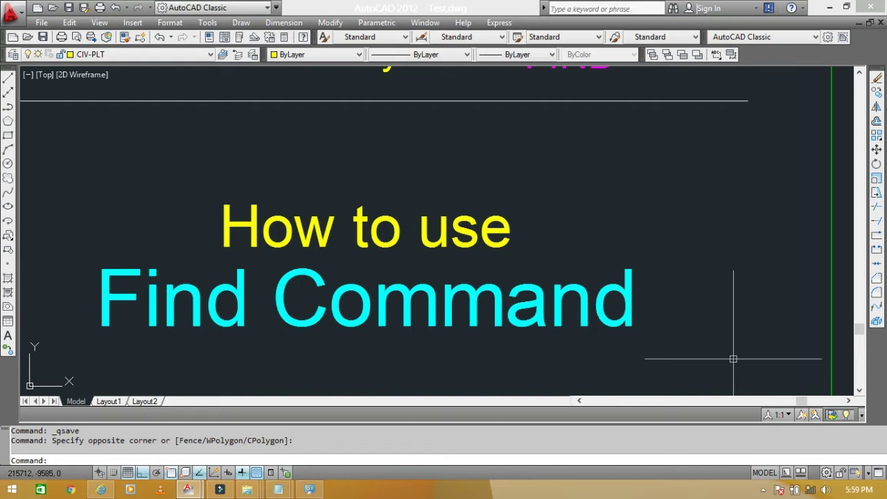
- Bring up Find and Replace from the Edit menu, then close it without searching
scroll(728, 312, "down", 2)
scroll(589, 187, "up", 4)
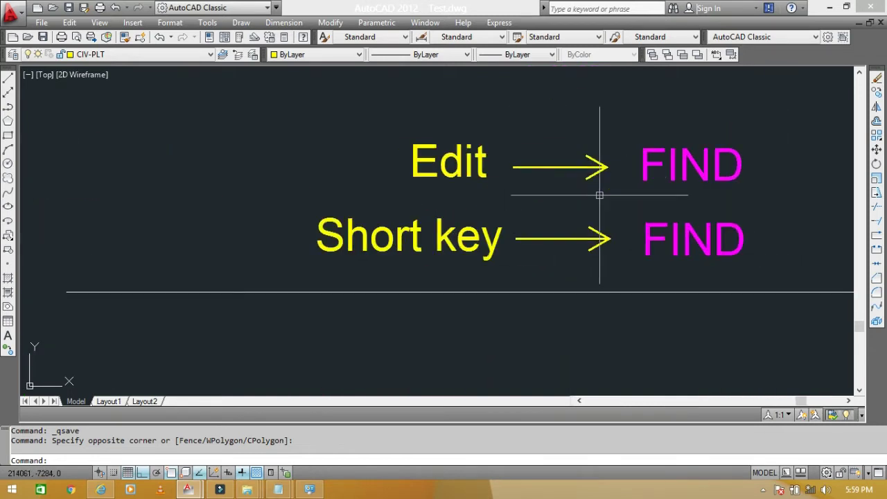
middle_click_drag(599, 196, 513, 198)
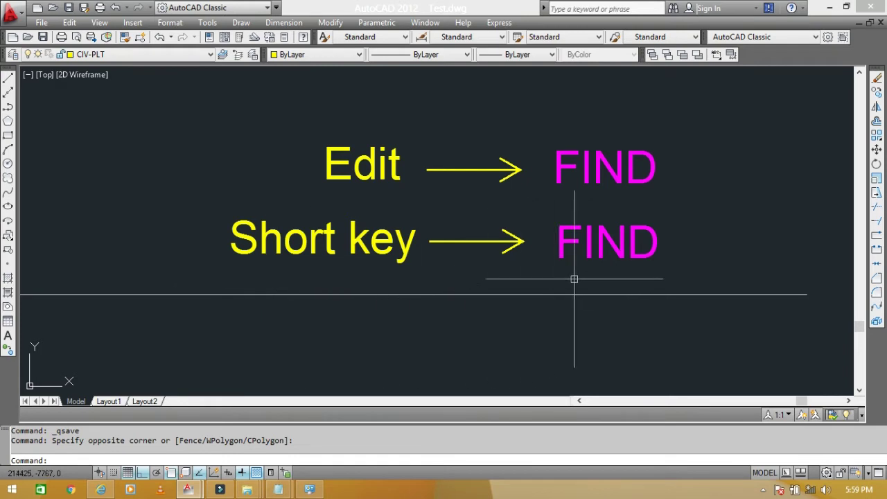
left_click(71, 22)
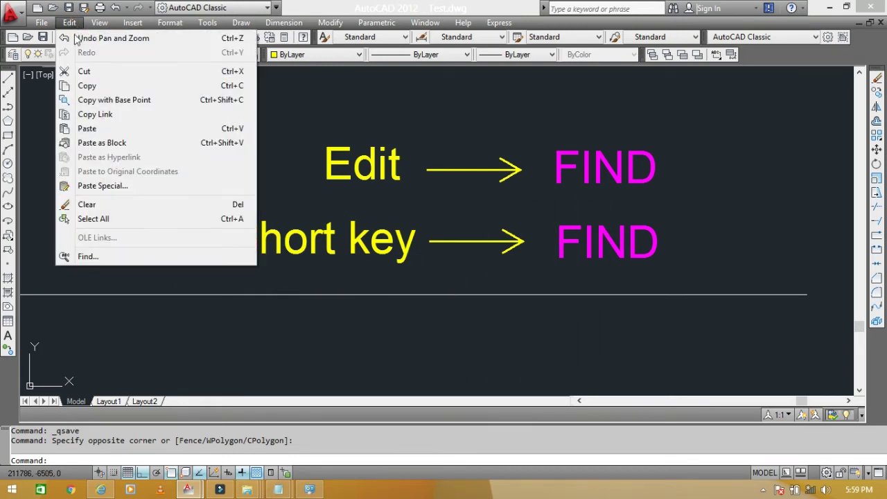
left_click(84, 256)
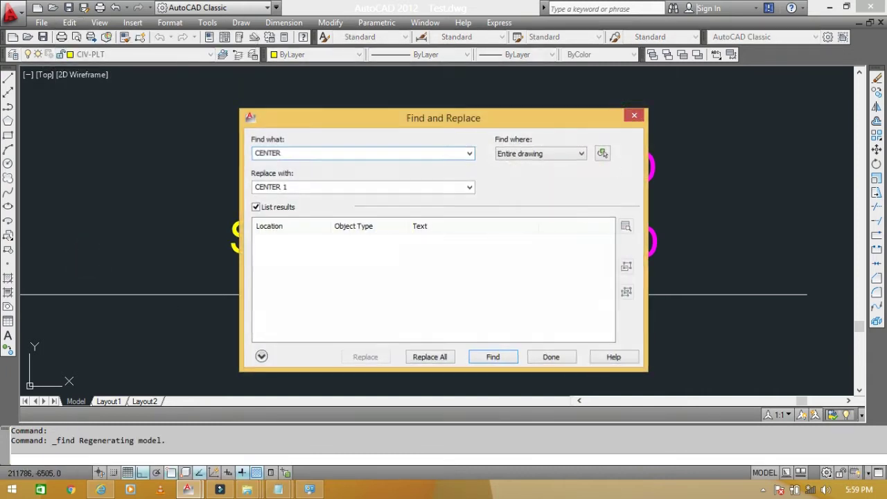
left_click(513, 276)
key("Escape")
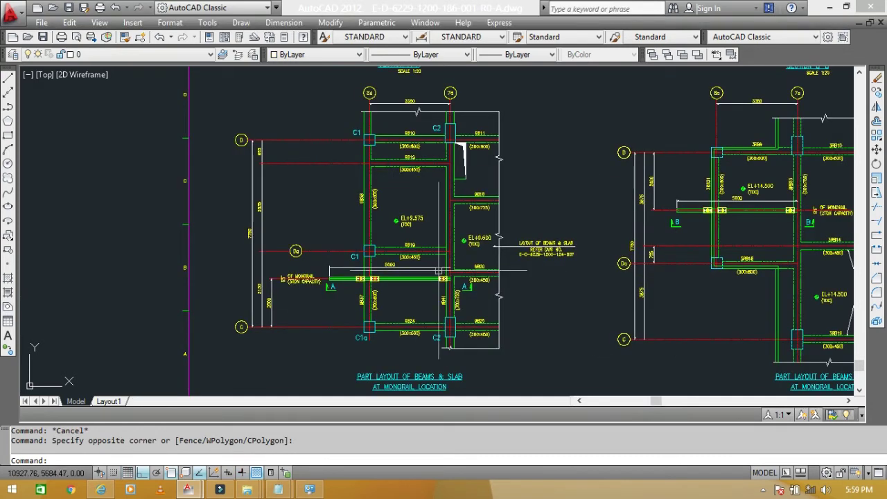
- Pan and zoom across the beam layout to review labels near 9B24 and columns C1a, C2
scroll(453, 146, "up", 3)
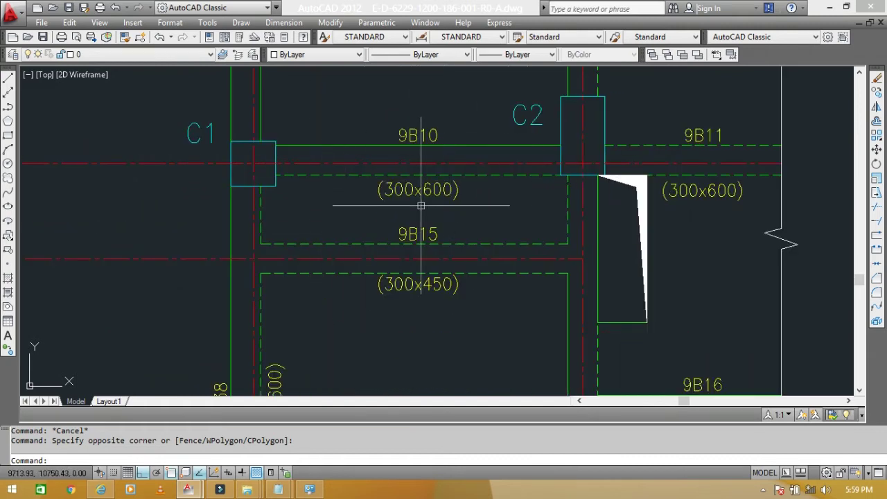
scroll(385, 193, "up", 2)
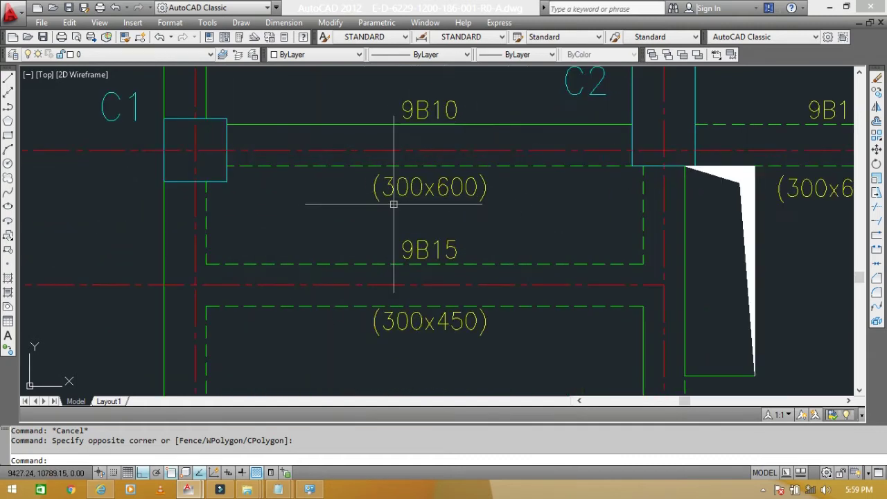
scroll(499, 287, "down", 4)
middle_click_drag(446, 316, 457, 170)
middle_click_drag(485, 325, 504, 208)
middle_click_drag(548, 305, 519, 339)
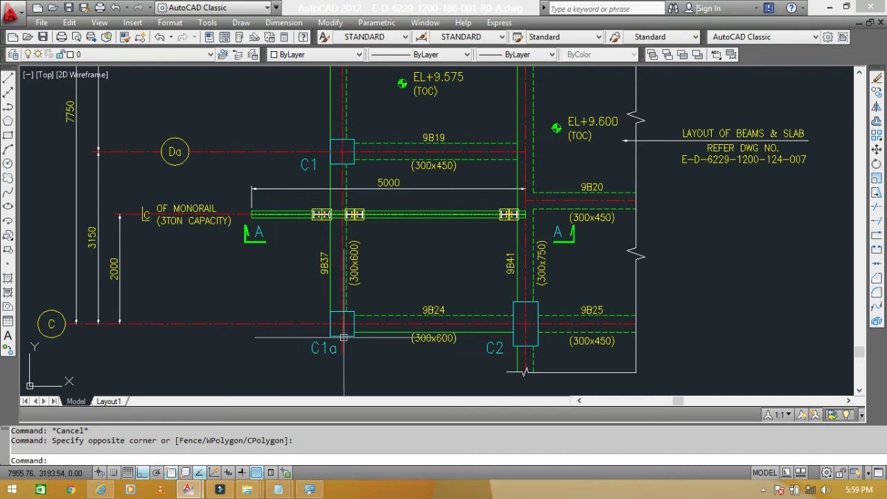
scroll(420, 347, "up", 3)
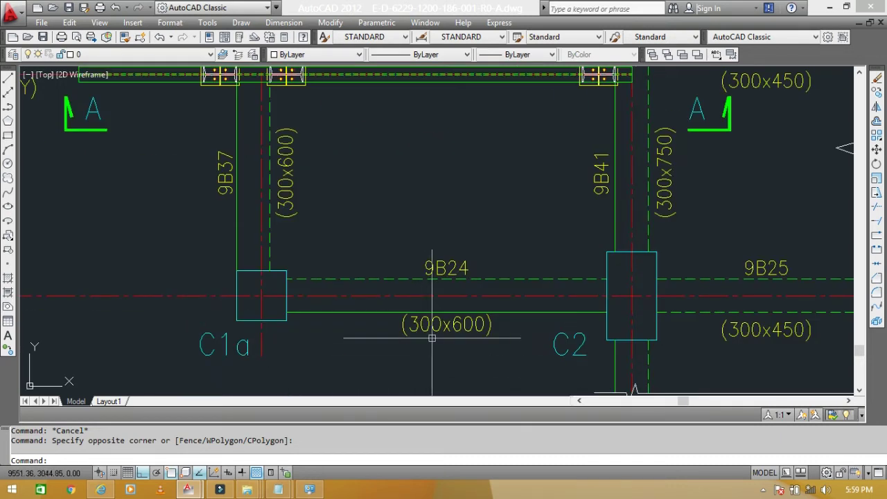
middle_click_drag(416, 330, 373, 294)
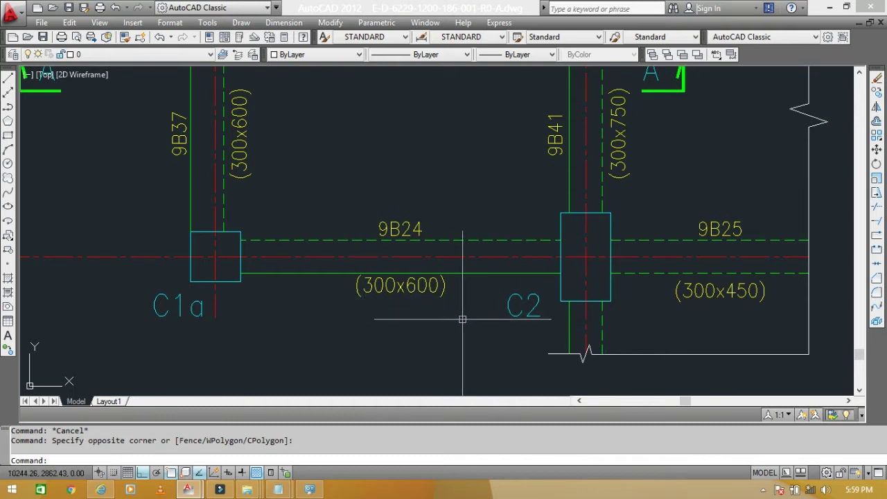
scroll(443, 318, "down", 5)
scroll(441, 323, "down", 1)
middle_click_drag(441, 323, 554, 359)
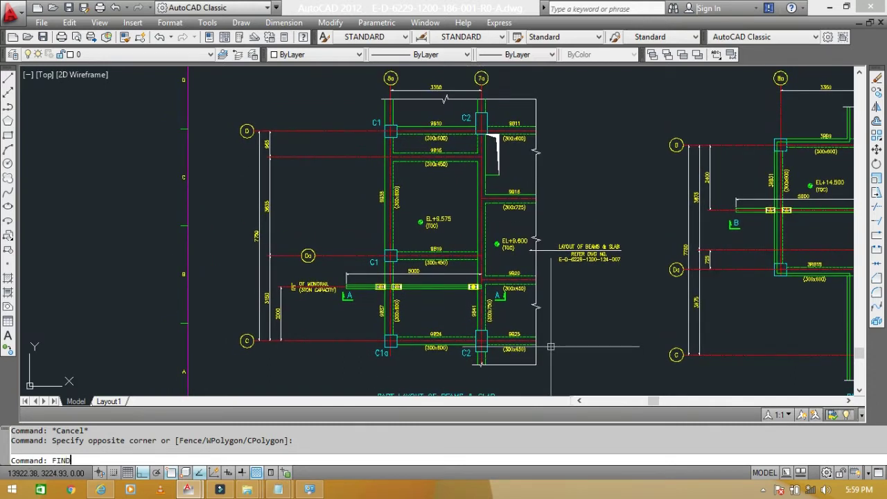
- Run FIND and window-select the left beam layout's 133 objects as the search set
key("Return")
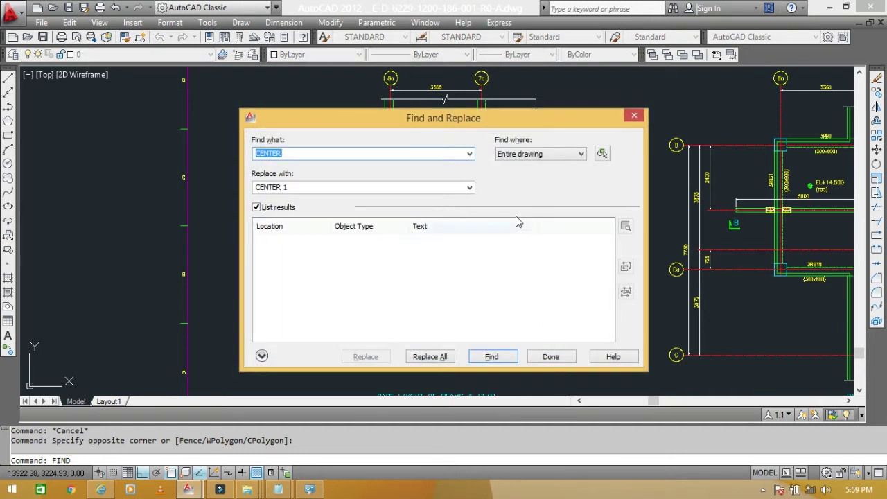
left_click_drag(515, 119, 594, 94)
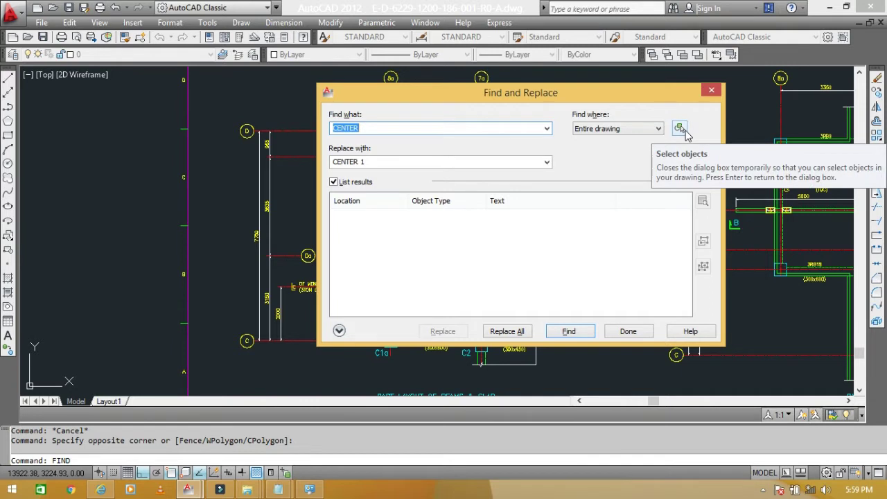
left_click(678, 129)
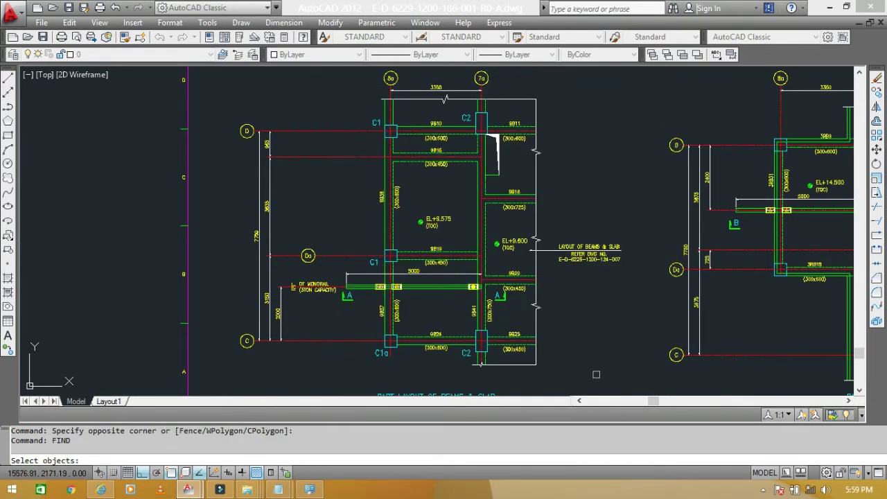
left_click(612, 373)
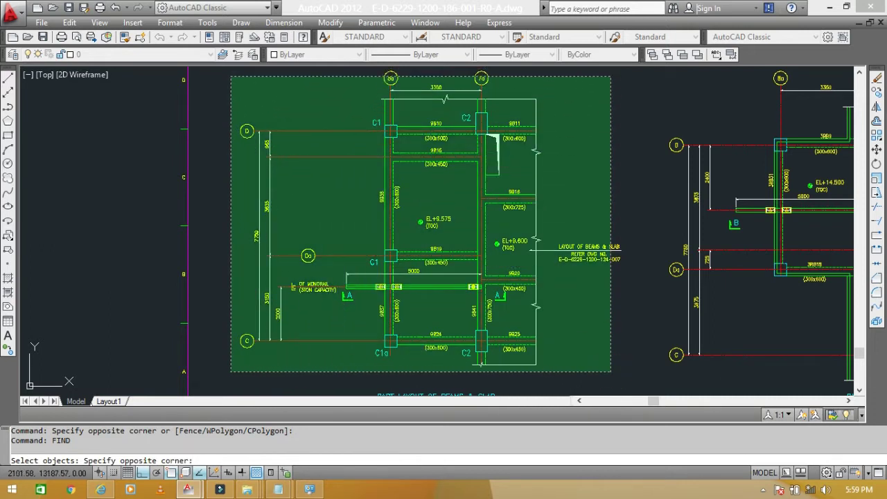
left_click(230, 77)
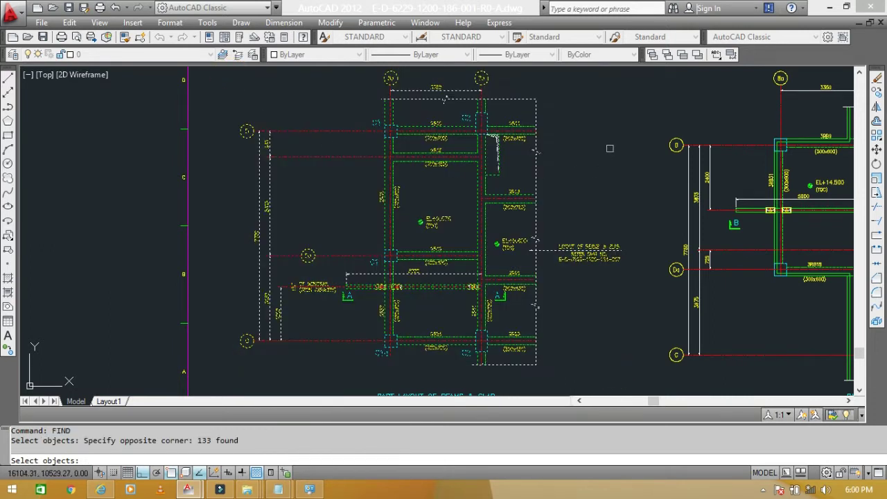
key("Return")
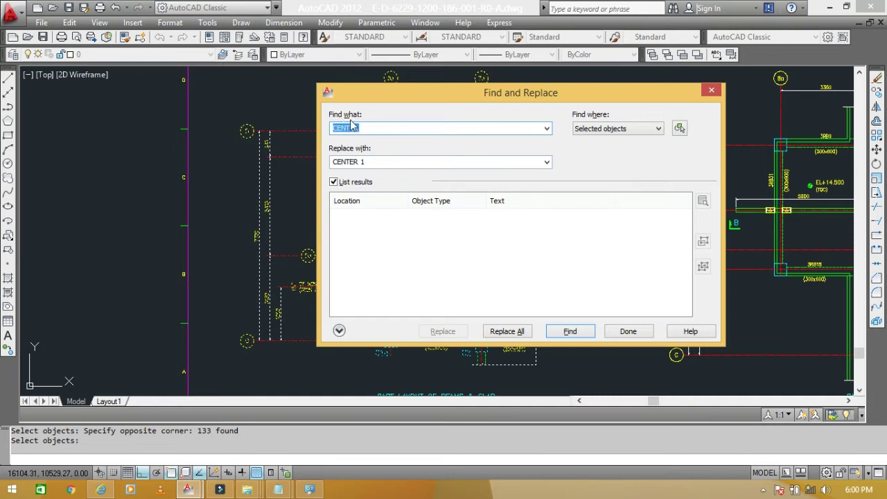
- Replace all 300 with 400 in the selection, updating 11 beam labels like (300x600)
left_click_drag(342, 132, 333, 128)
mouse_move(427, 108)
left_mouse_down()
mouse_move(615, 130)
mouse_move(596, 111)
left_mouse_up()
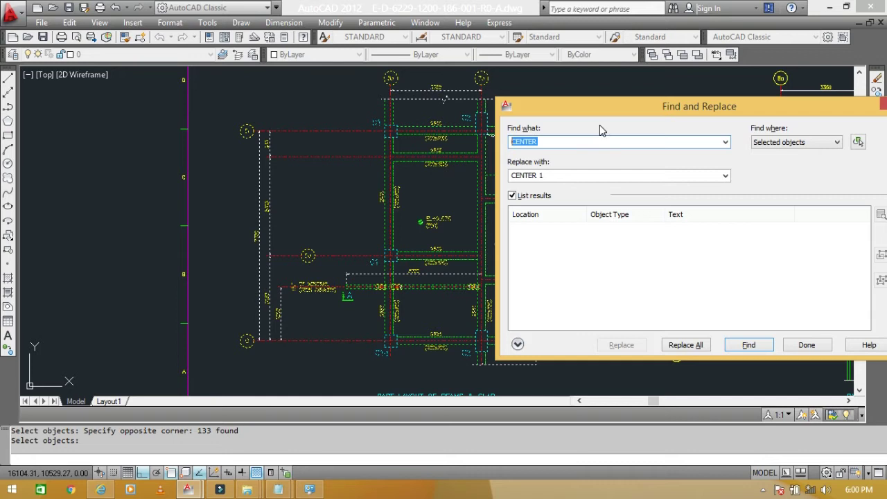
type("300")
left_click_drag(555, 177, 515, 179)
type("400")
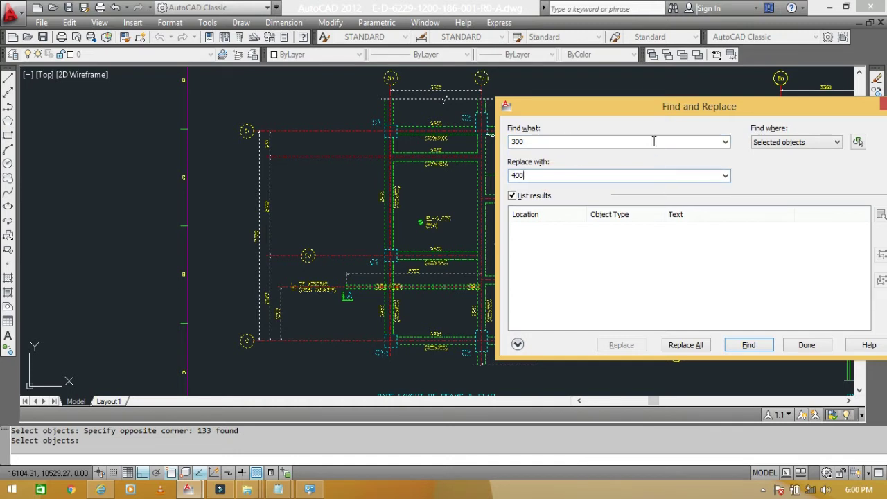
left_click_drag(628, 108, 523, 99)
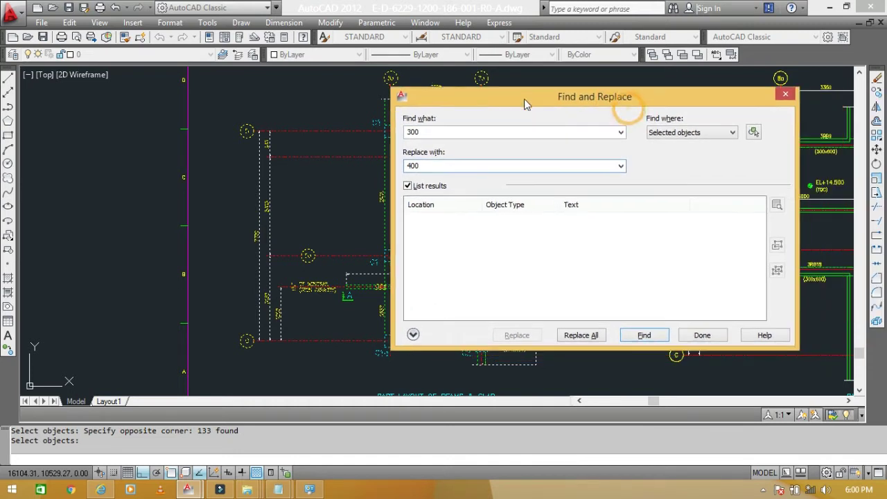
left_click(580, 335)
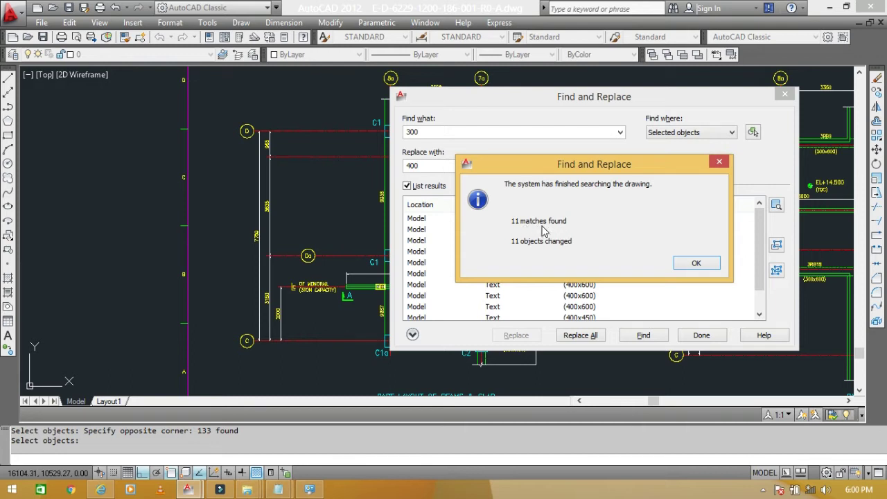
- Close Find and Replace and inspect the updated (400x600) labels around 9B10, 9B24 and the monorail
left_click(695, 264)
left_click(700, 334)
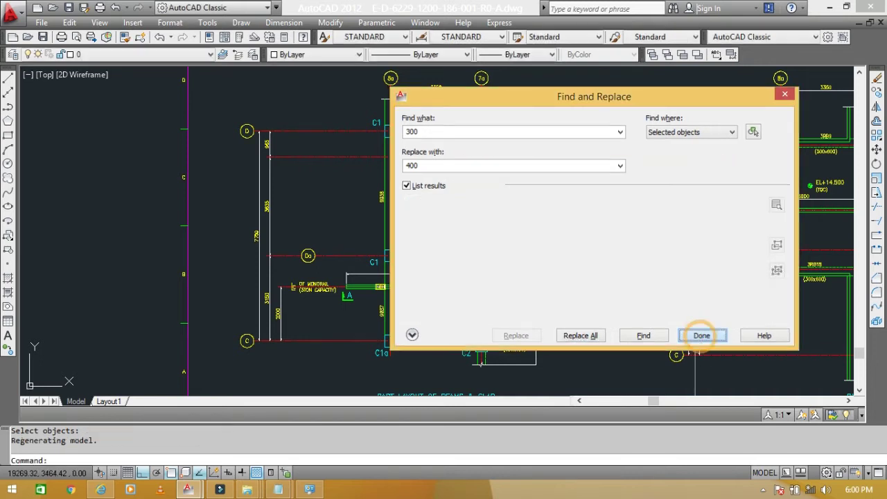
scroll(416, 138, "up", 6)
middle_click_drag(404, 143, 420, 189)
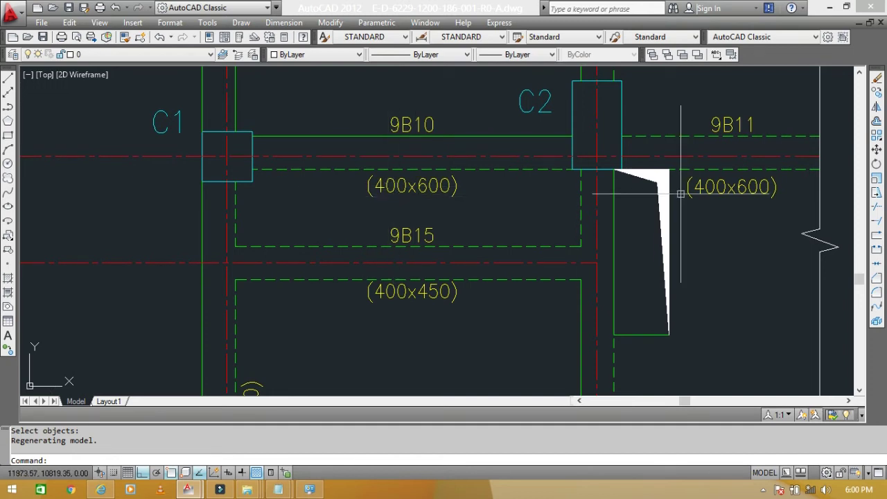
scroll(418, 201, "down", 4)
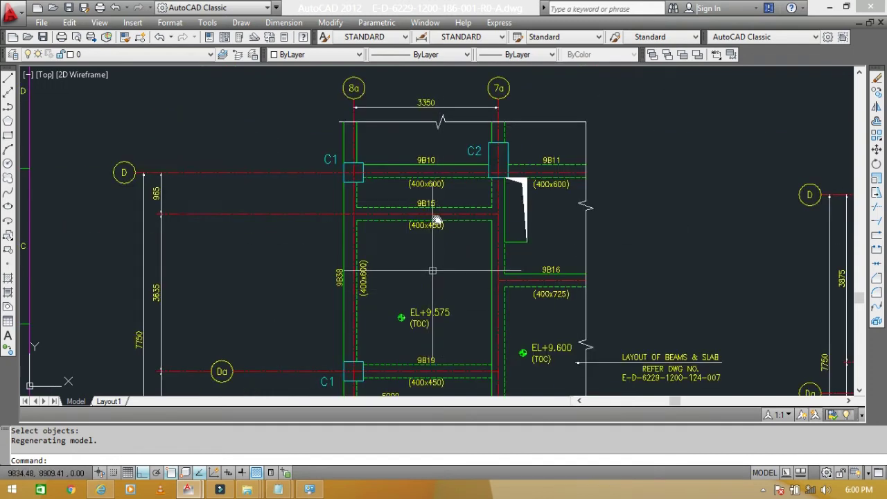
scroll(378, 229, "up", 3)
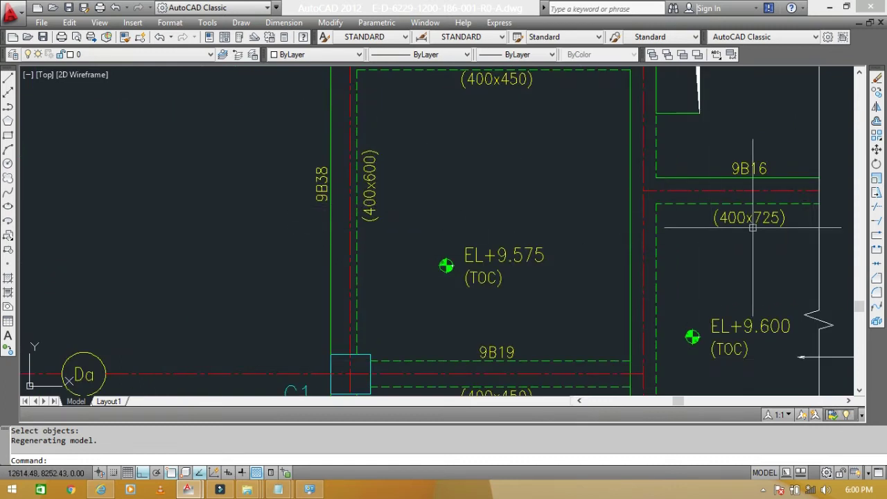
mouse_move(489, 391)
middle_mouse_down()
mouse_move(481, 292)
mouse_move(495, 180)
middle_mouse_up()
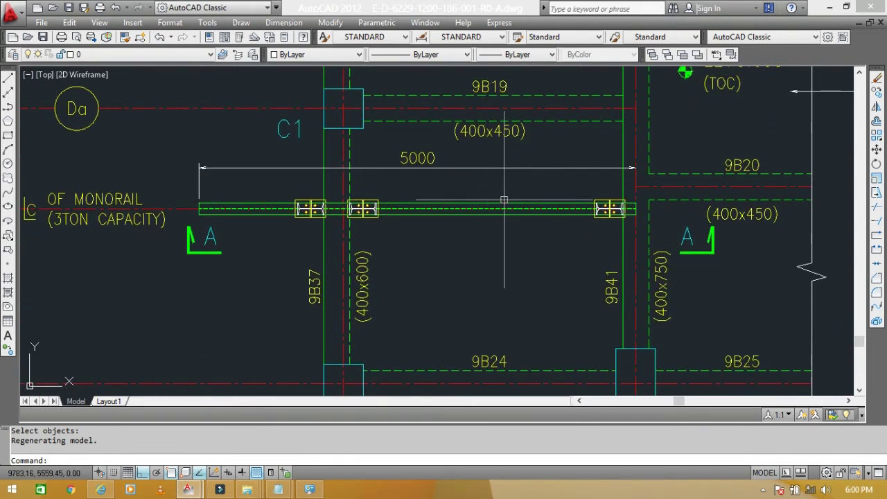
middle_click_drag(718, 239, 694, 188)
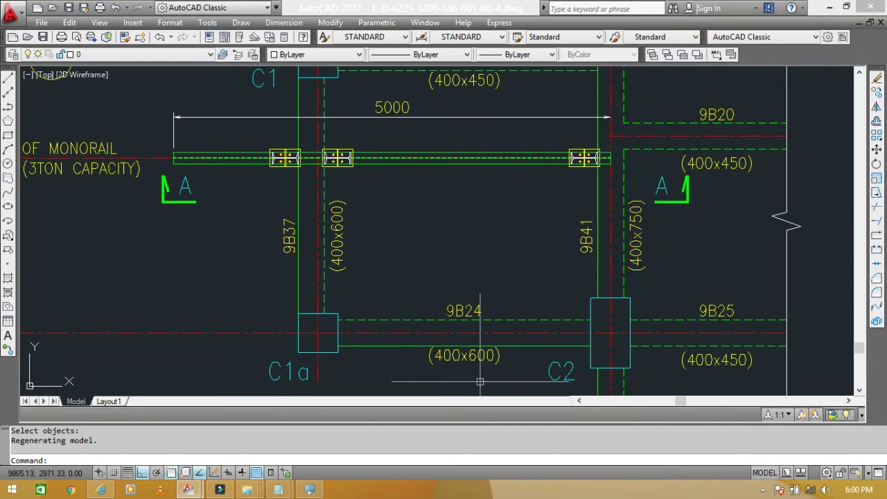
middle_click_drag(433, 373, 442, 238)
scroll(634, 247, "down", 2)
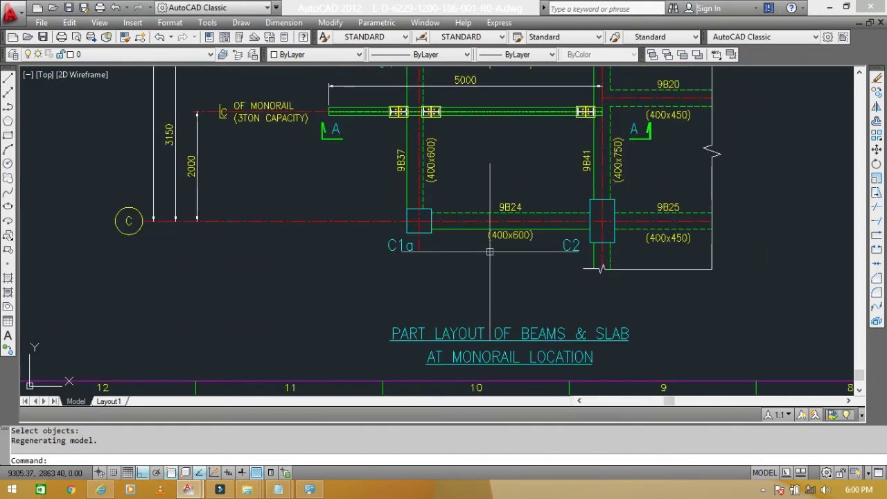
middle_click_drag(492, 250, 488, 293)
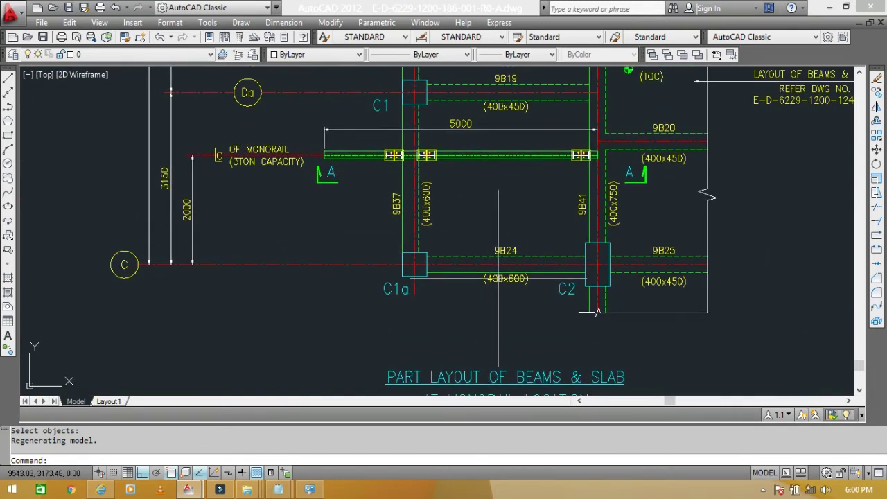
- Pan to Section 2A-2A and centre the MONORAIL MB300 (CAPACITY 2 TON) label
scroll(492, 270, "down", 3)
middle_click_drag(797, 228, 499, 228)
scroll(596, 220, "up", 3)
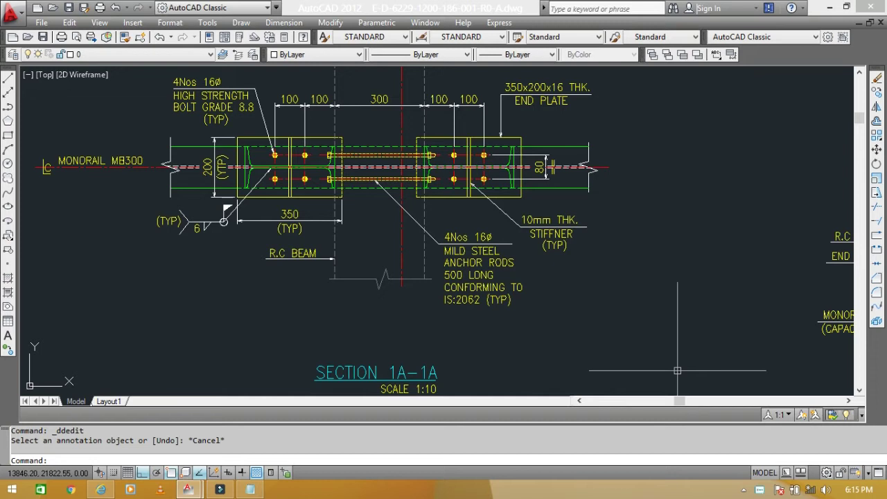
middle_click_drag(546, 234, 544, 232)
scroll(545, 232, "down", 5)
scroll(429, 237, "up", 4)
scroll(429, 237, "up", 2)
middle_click_drag(513, 248, 454, 237)
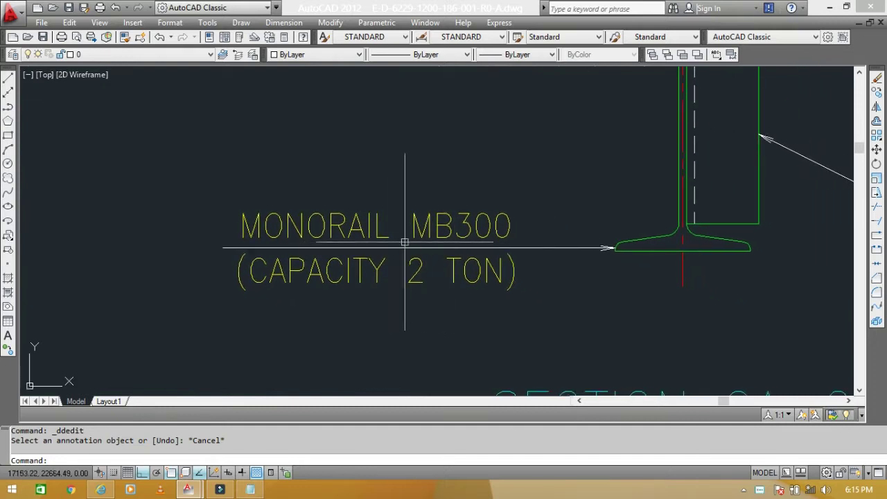
- Cancel the MONORAIL MB300 label edit unchanged, then zoom out to the full sheet and reference table
double_click(477, 235)
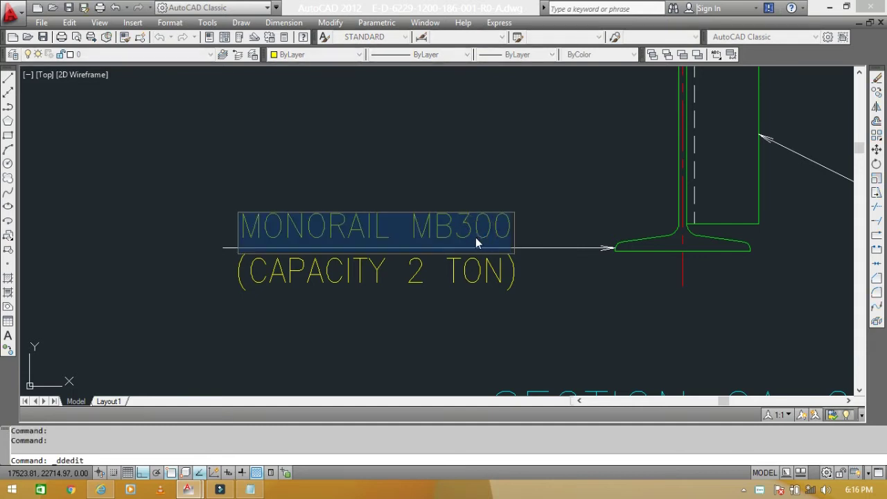
key("Escape")
key("Escape")
scroll(476, 242, "down", 8)
middle_click_drag(467, 220, 468, 253)
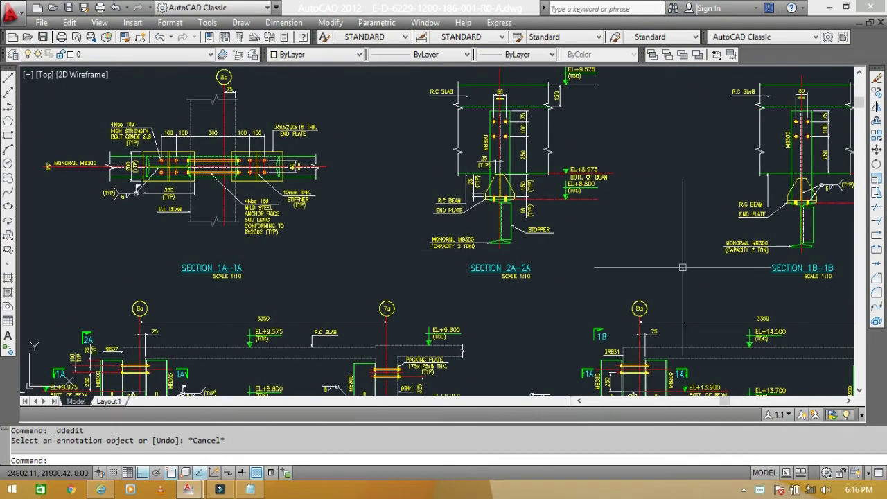
middle_click_drag(682, 267, 740, 250)
scroll(103, 200, "up", 1)
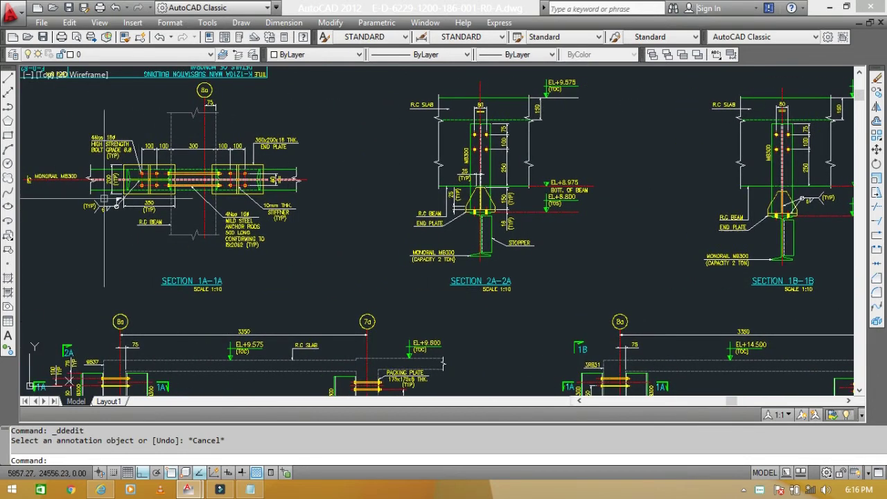
middle_click_drag(253, 232, 249, 259)
scroll(250, 259, "down", 2)
middle_click_drag(321, 240, 317, 223)
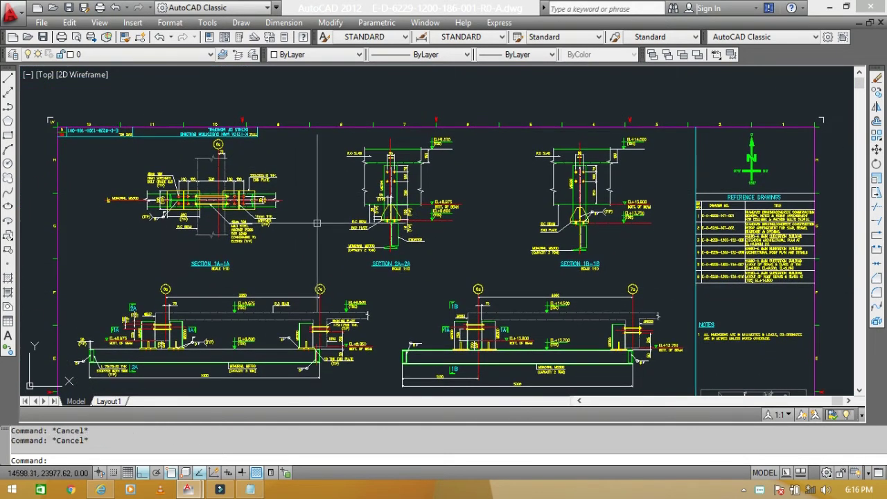
- Run FIND and window-select the 256 objects in the top row of section details
type("FIN")
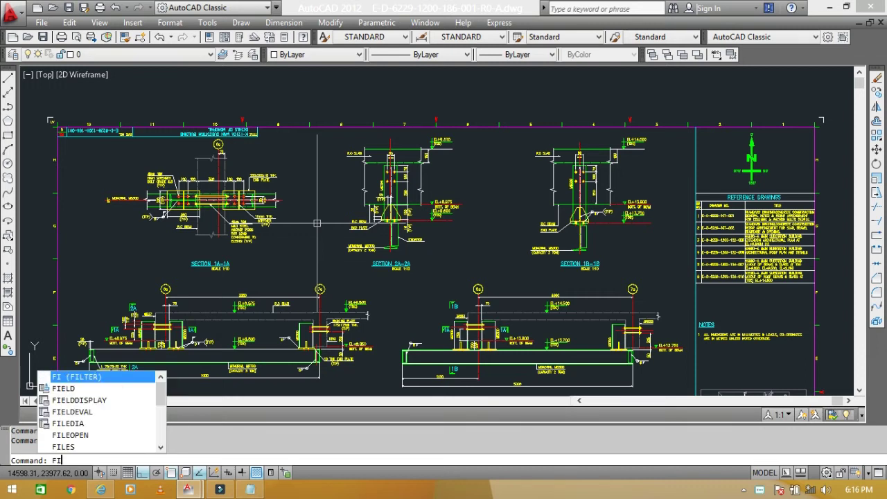
type("D")
key("Return")
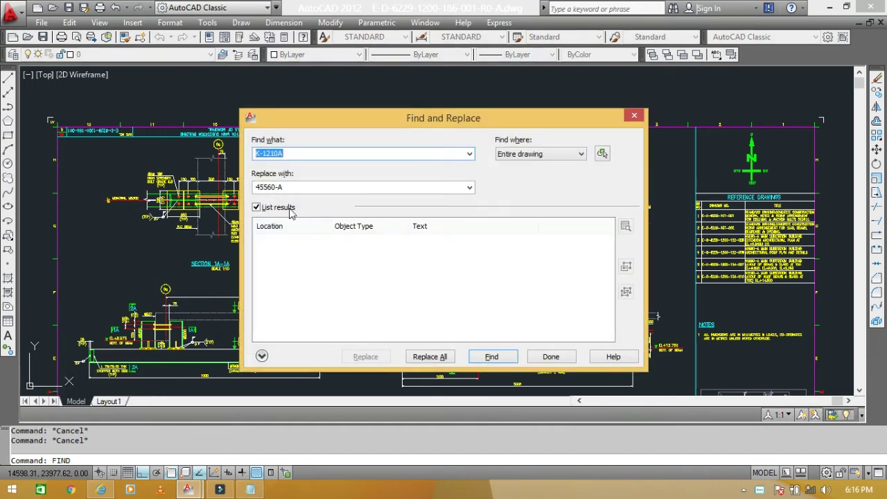
left_click(602, 154)
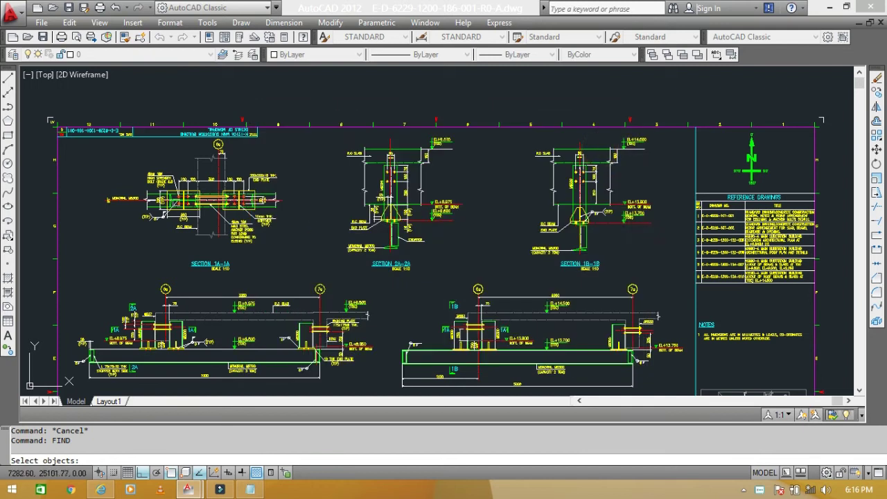
left_click(101, 273)
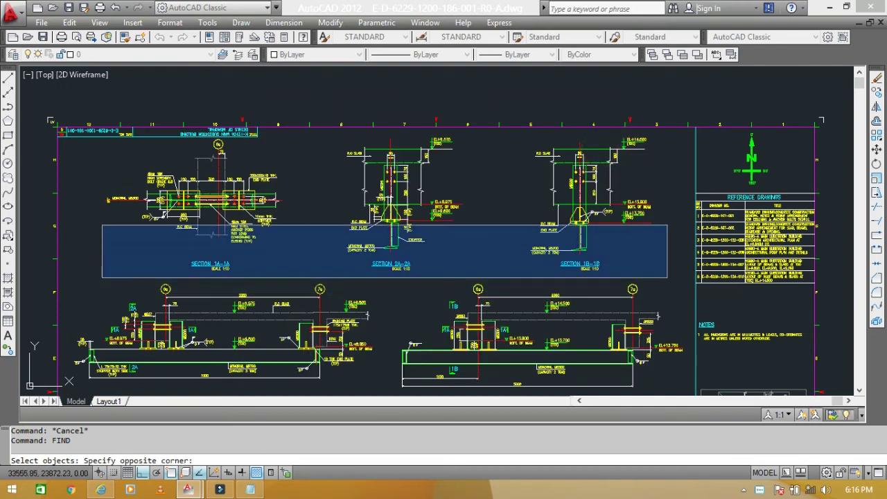
left_click(680, 121)
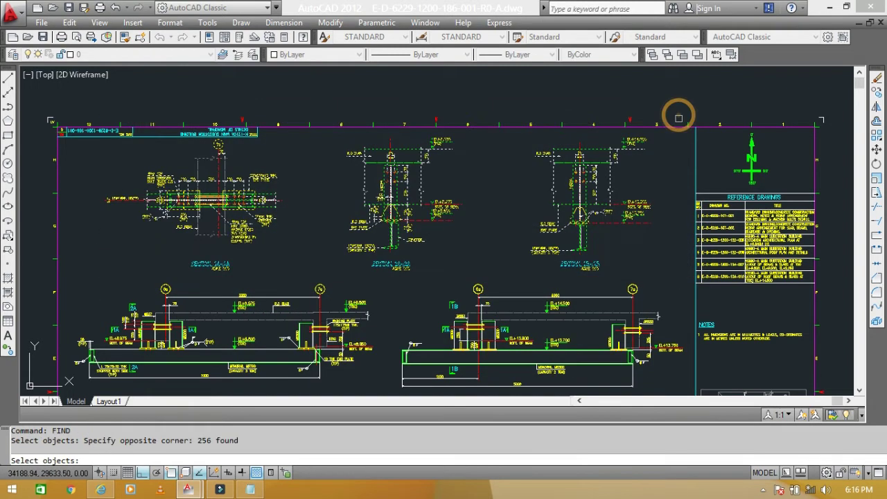
middle_click_drag(512, 302, 516, 275)
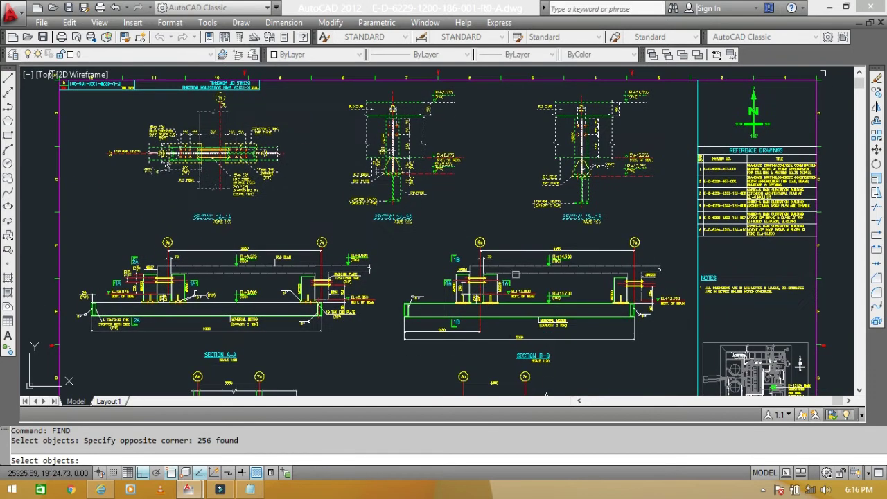
scroll(157, 106, "up", 2)
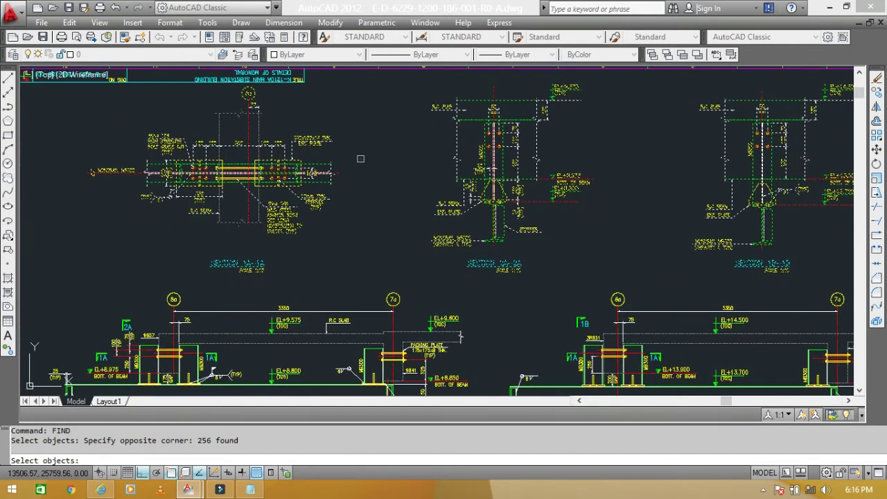
key("Return")
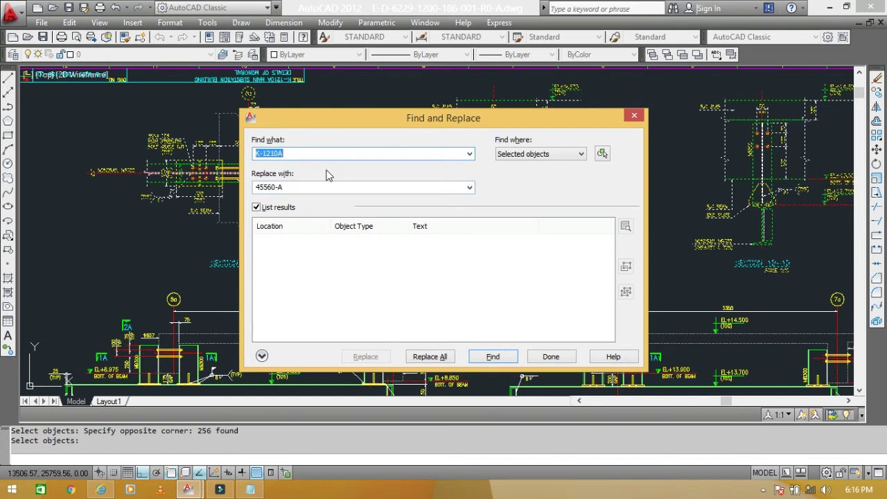
- Replace MONORAIL MB300 with MONORAIL MB400 in the selected sections, updating three labels
double_click(321, 186)
type("MONORAIL MB400")
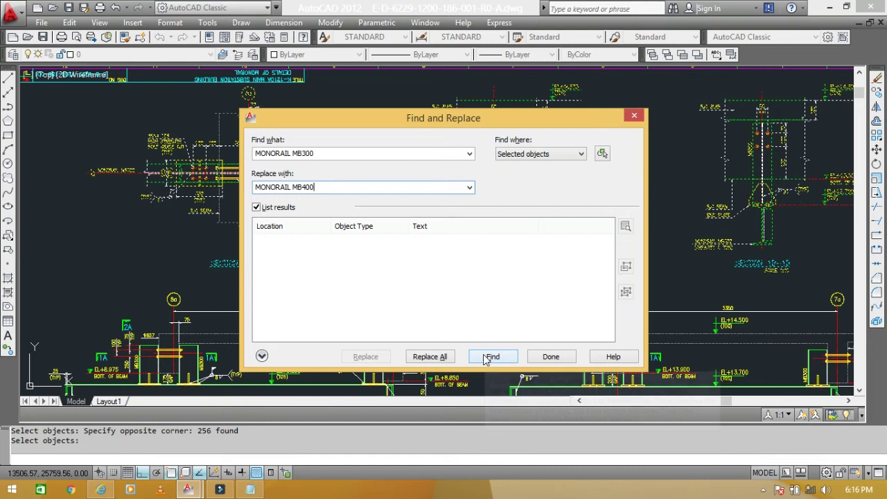
left_click(445, 359)
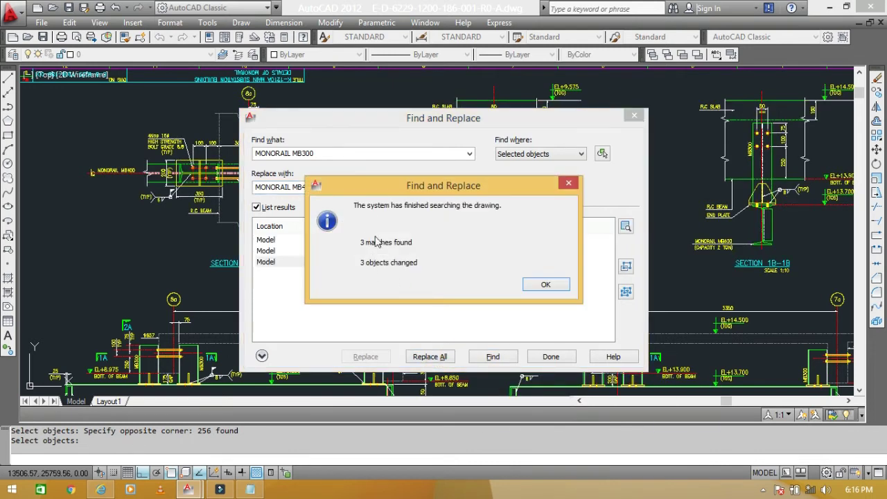
left_click(544, 285)
left_click(550, 358)
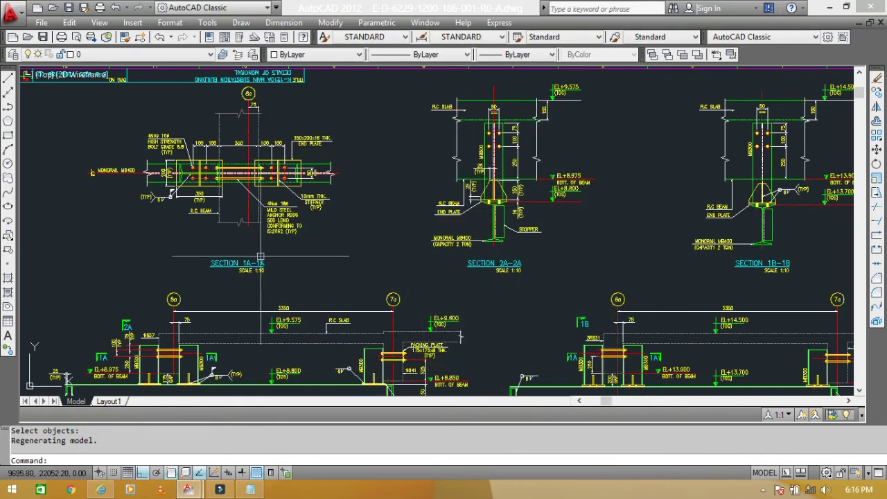
scroll(261, 257, "up", 4)
scroll(531, 301, "down", 2)
scroll(313, 236, "up", 1)
scroll(312, 236, "down", 2)
scroll(499, 235, "up", 4)
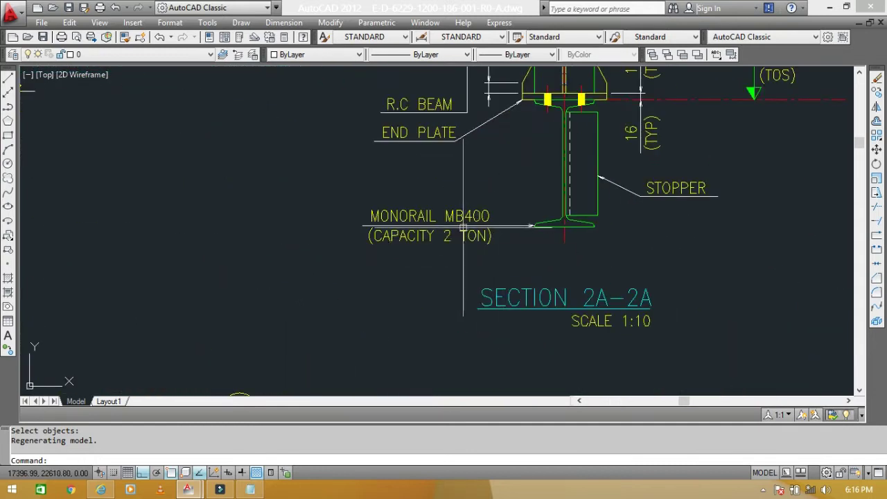
scroll(463, 226, "down", 3)
middle_click_drag(463, 226, 526, 245)
scroll(527, 245, "up", 1)
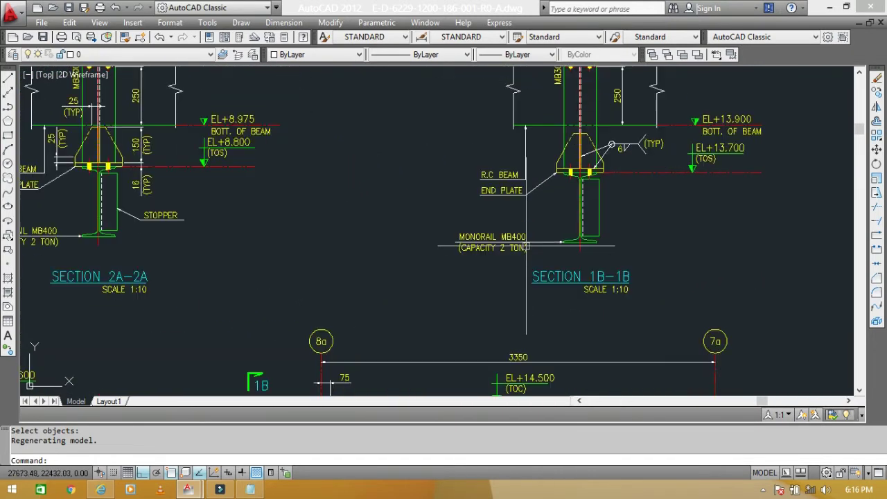
scroll(526, 245, "up", 2)
scroll(307, 191, "up", 3)
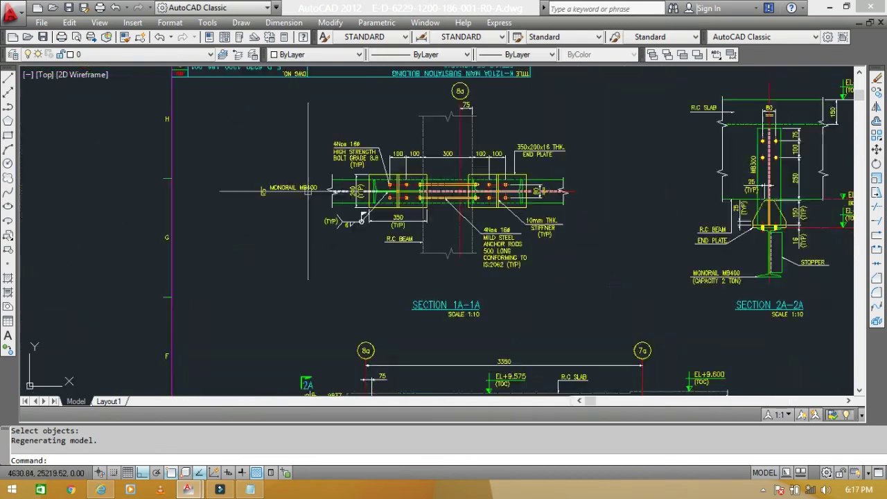
scroll(308, 191, "down", 3)
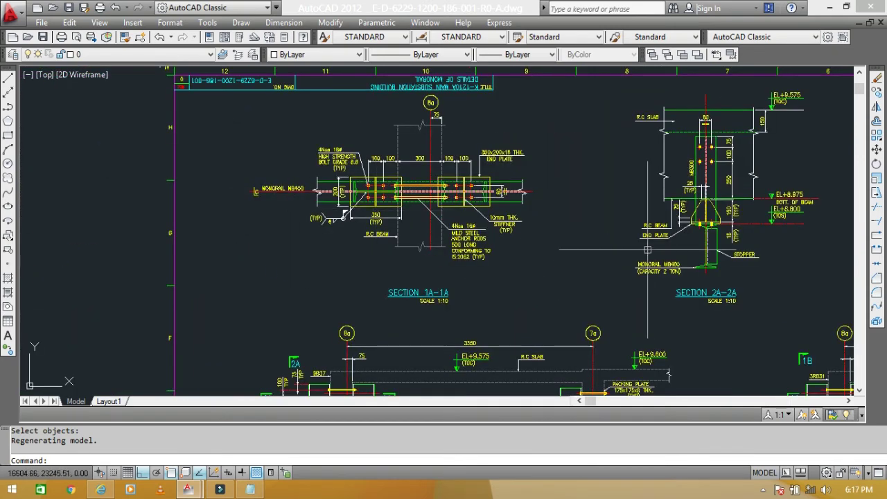
middle_click_drag(637, 246, 420, 226)
scroll(418, 226, "down", 5)
scroll(406, 192, "up", 2)
scroll(363, 213, "up", 2)
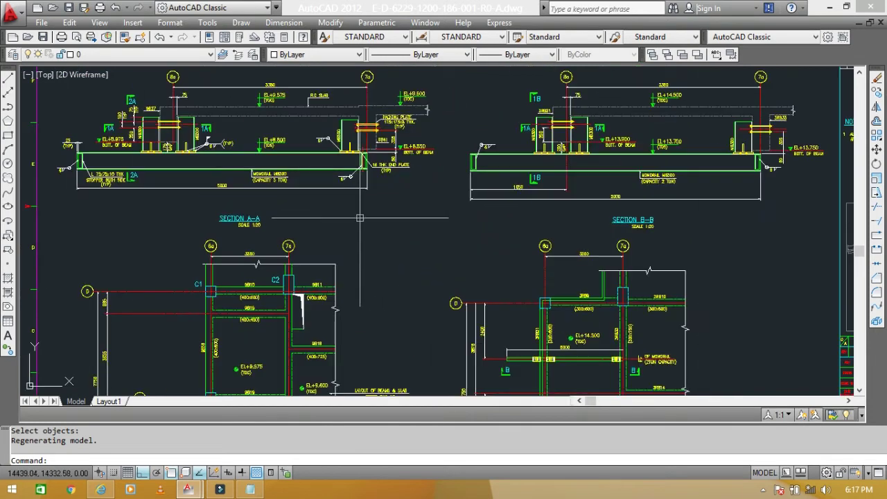
scroll(290, 199, "up", 3)
middle_click_drag(290, 199, 323, 291)
scroll(268, 256, "up", 3)
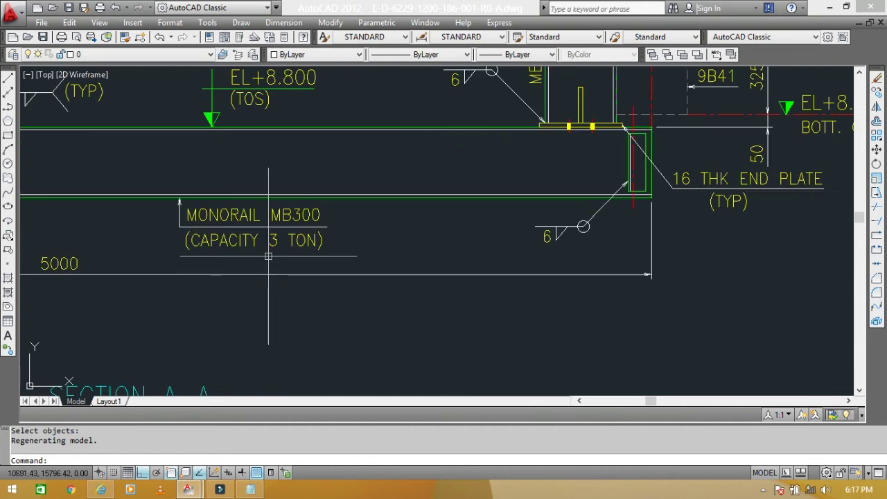
scroll(270, 258, "down", 5)
scroll(333, 262, "down", 1)
type("FI")
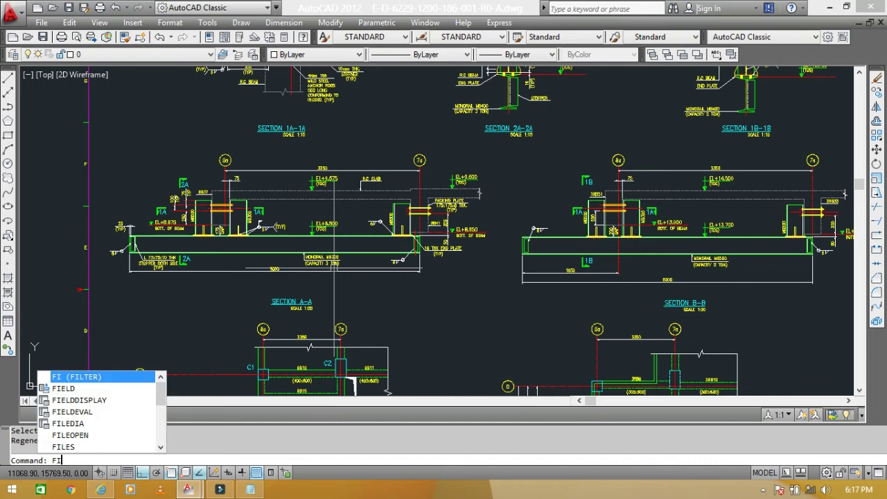
- Rerun FIND on the entire drawing, turning the last two MONORAIL MB300 labels into MB400
type("ND")
key("Return")
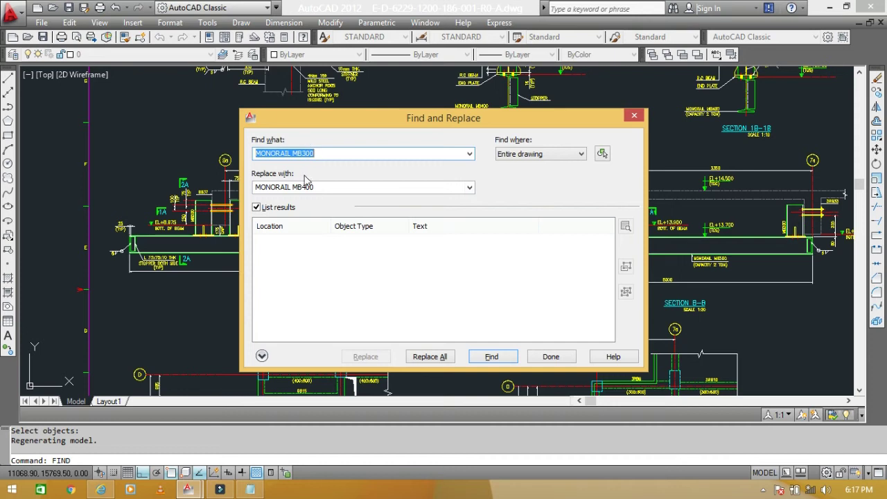
left_click_drag(320, 122, 307, 83)
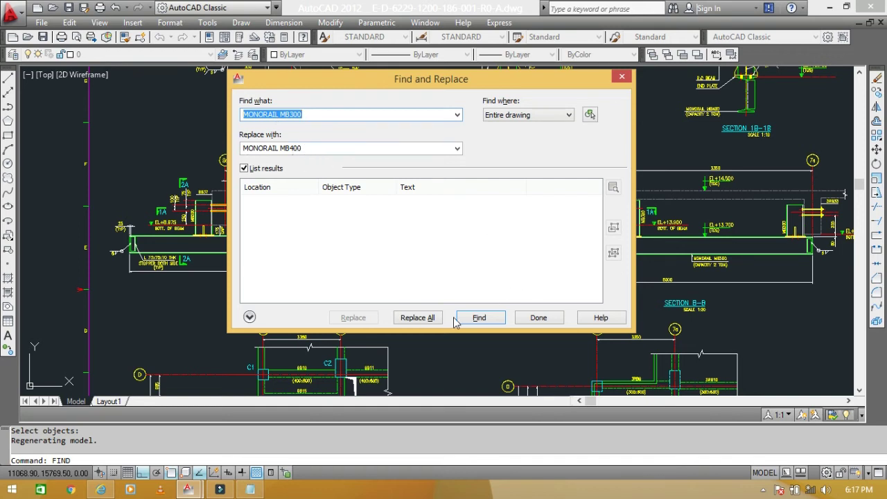
left_click(419, 317)
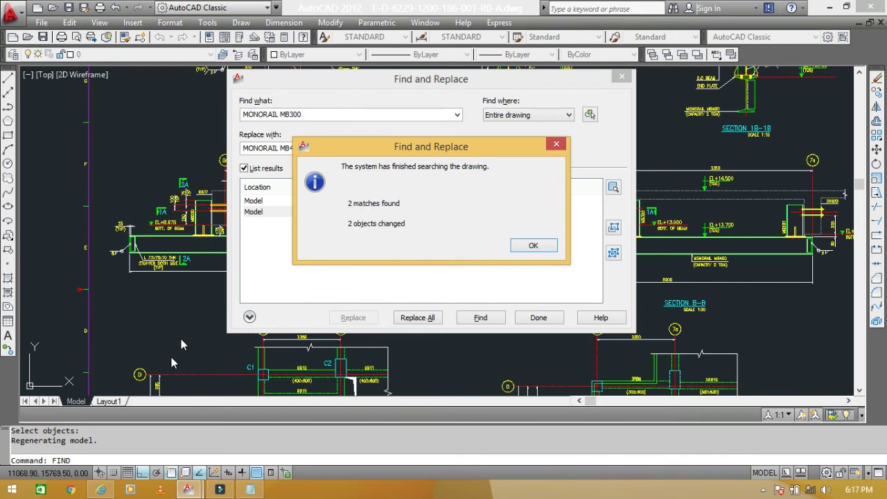
left_click(532, 246)
left_click(537, 317)
scroll(475, 311, "down", 3)
scroll(475, 310, "down", 2)
scroll(513, 277, "up", 5)
scroll(526, 268, "up", 2)
mouse_move(525, 268)
middle_mouse_down()
mouse_move(455, 307)
mouse_move(455, 337)
mouse_move(416, 364)
middle_mouse_up()
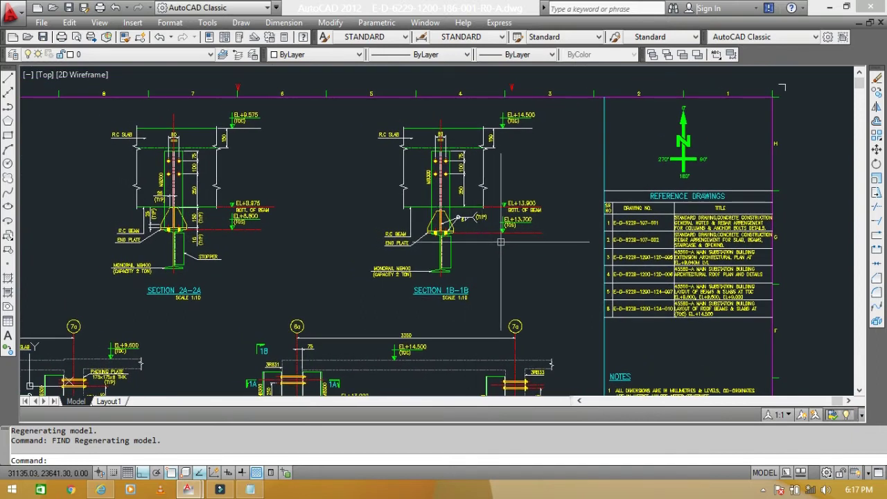